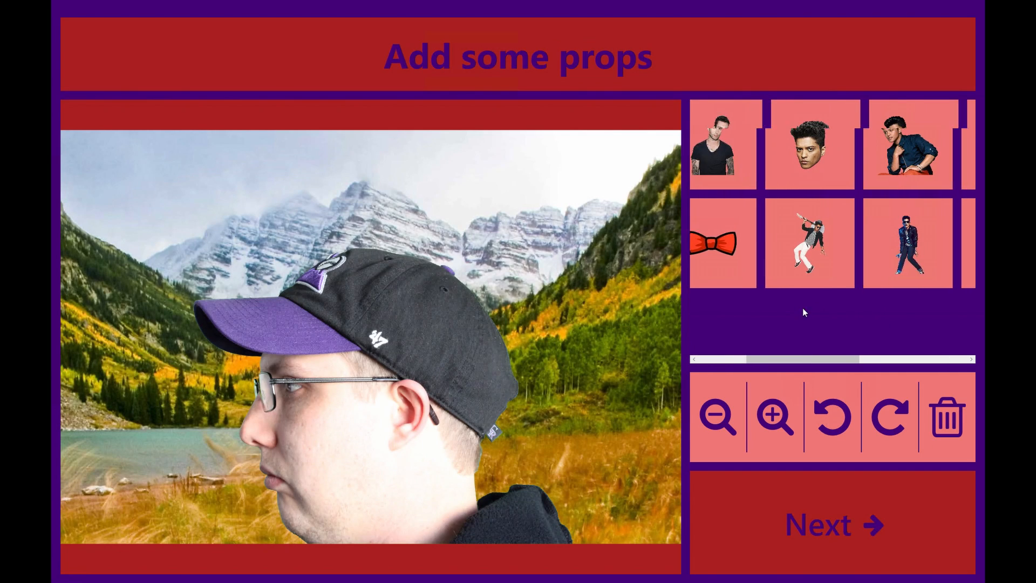
pyautogui.moveTo(916, 311); pyautogui.dragTo(725, 314)
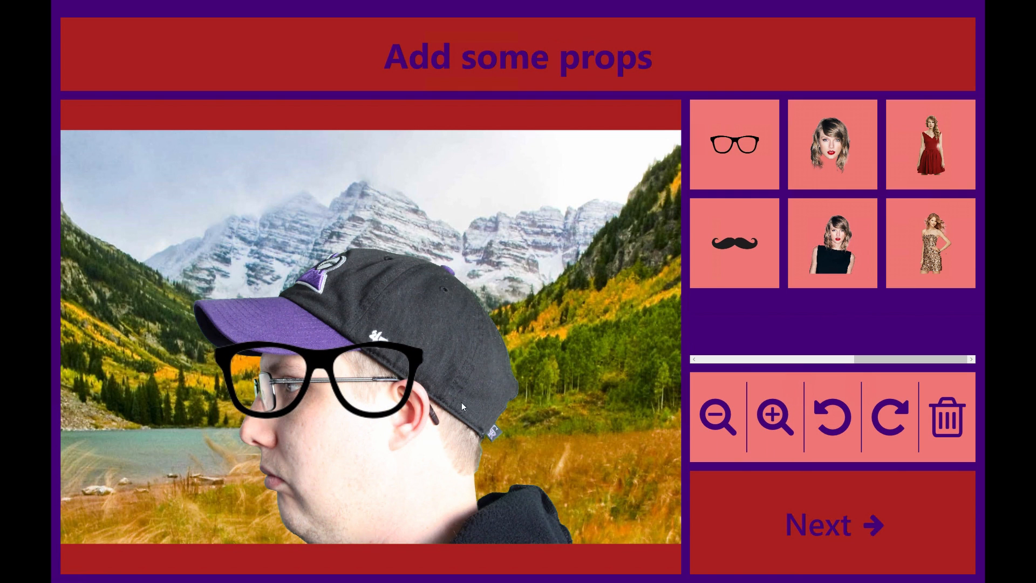
# Step: Nudge the glasses prop into place over the person's eyes
pyautogui.moveTo(356, 372); pyautogui.dragTo(352, 371)
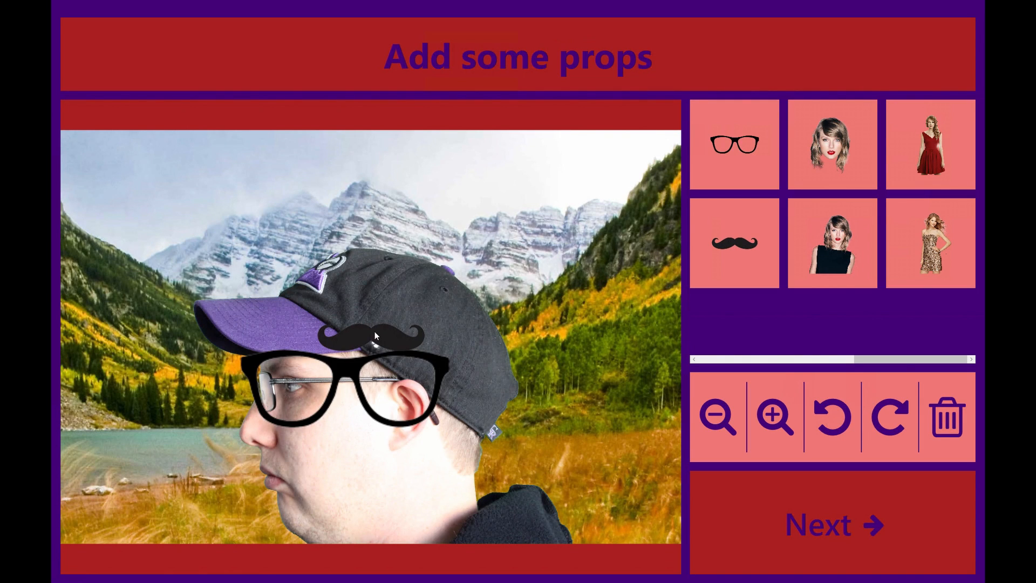
# Step: Position the mustache centred below the nose and enlarge it one zoom step
pyautogui.moveTo(374, 334); pyautogui.dragTo(374, 442)
pyautogui.moveTo(366, 491); pyautogui.dragTo(347, 490)
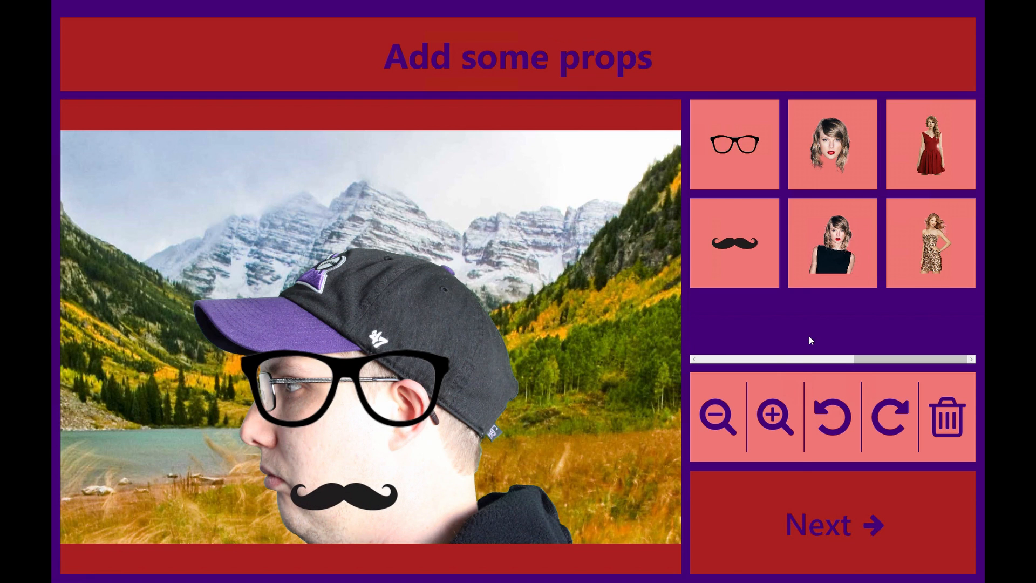
pyautogui.click(778, 423)
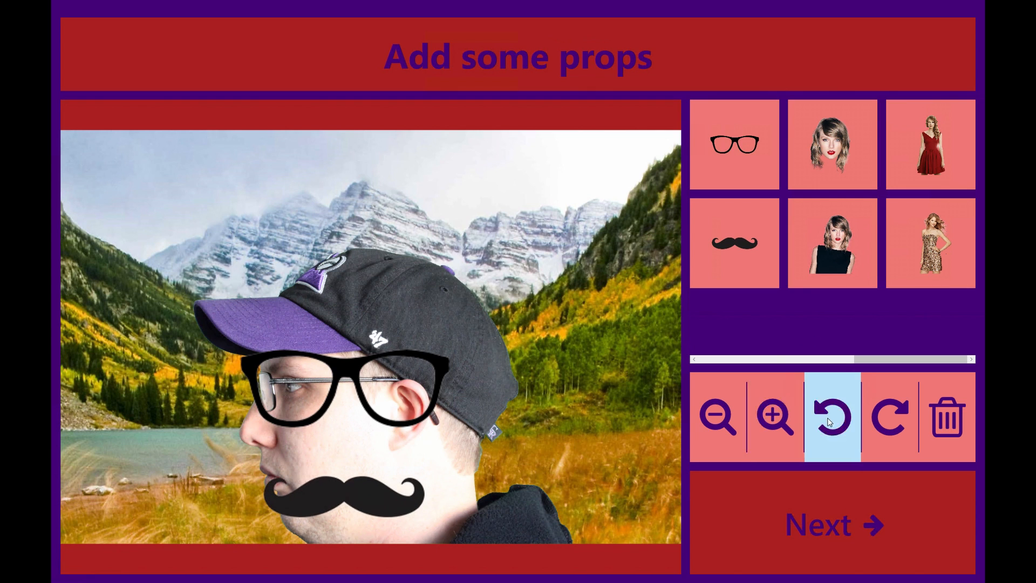